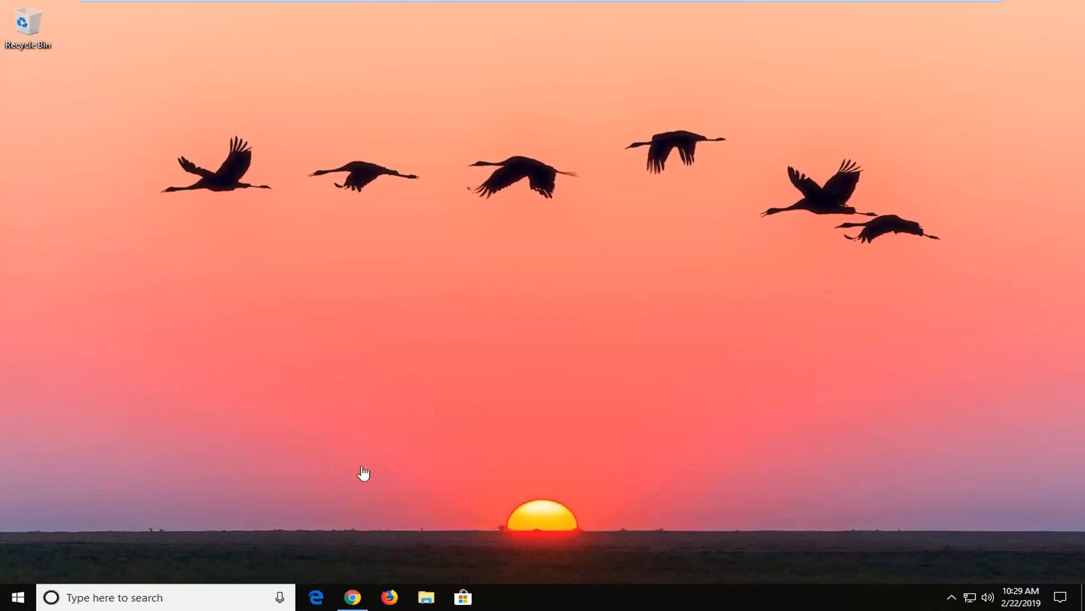
- Switch to Chrome and download the English Administrative Templates (.admx) for Windows 10 April 2018 Update (1803) from the Microsoft page
click(352, 600)
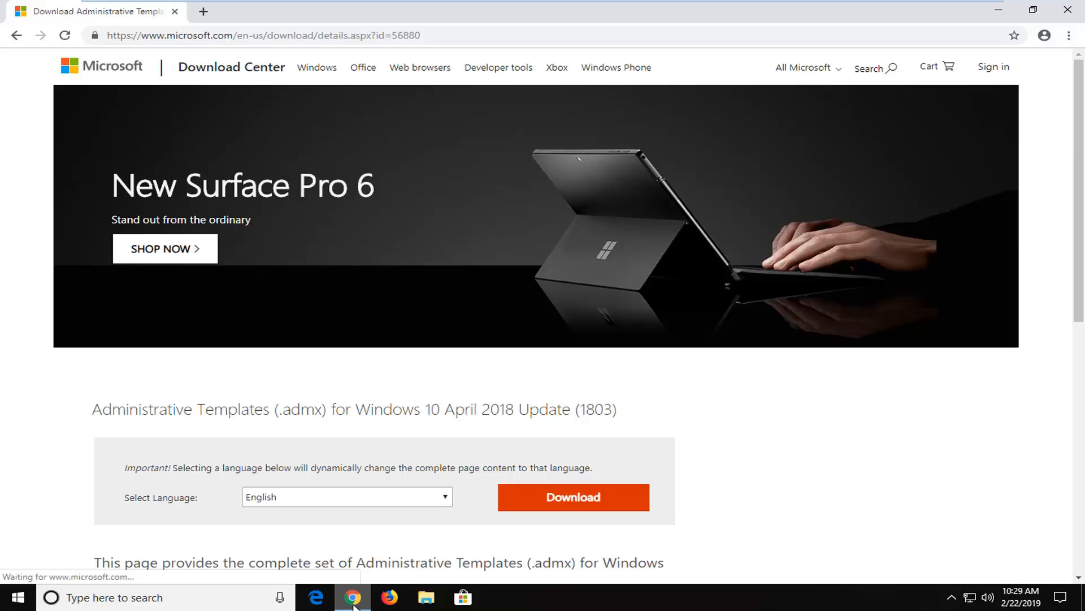
scroll(650, 395, down, 1)
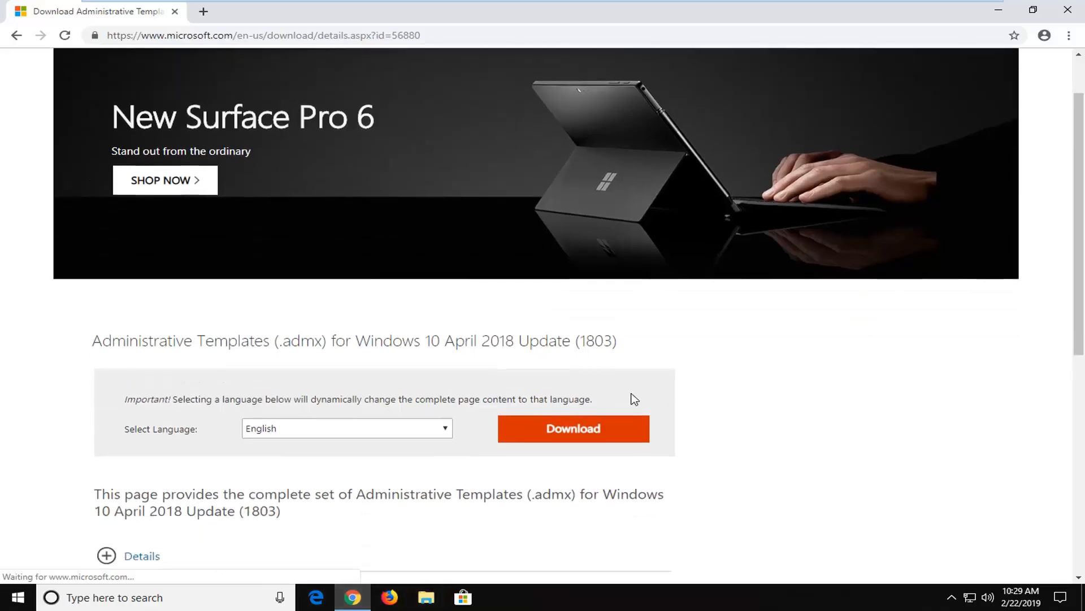
scroll(634, 399, down, 1)
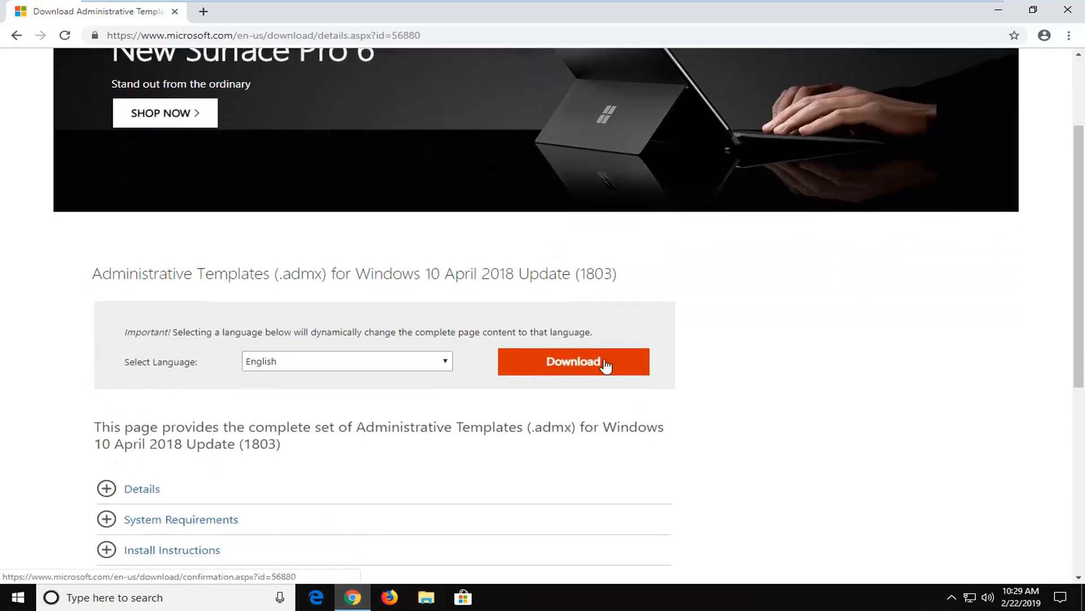
click(572, 367)
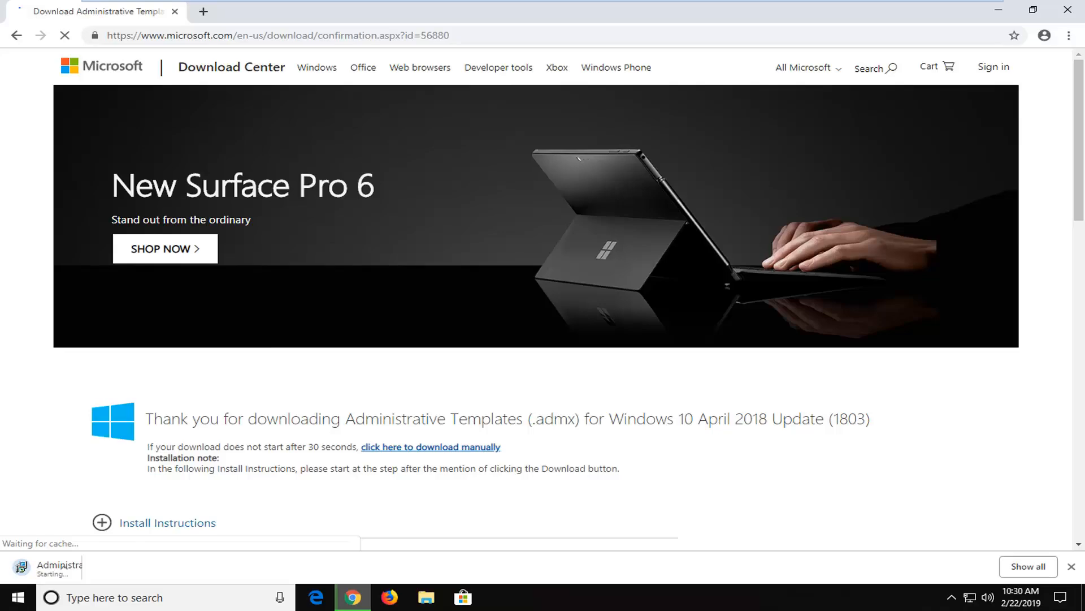
scroll(536, 282, down, 1)
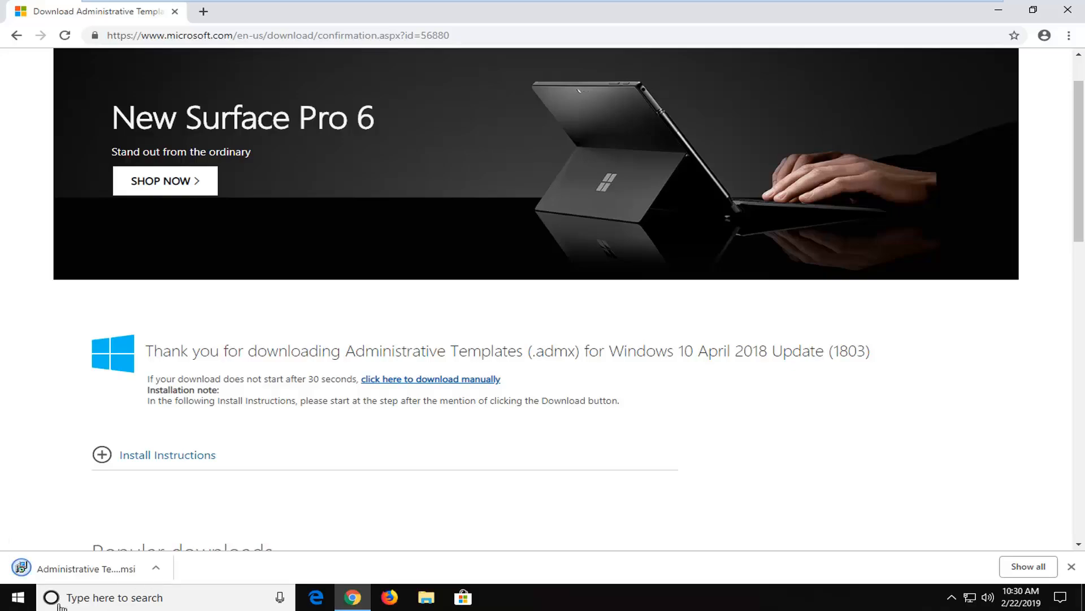
- Run the downloaded Administrative Templates .msi installer and minimize the browser window
click(76, 574)
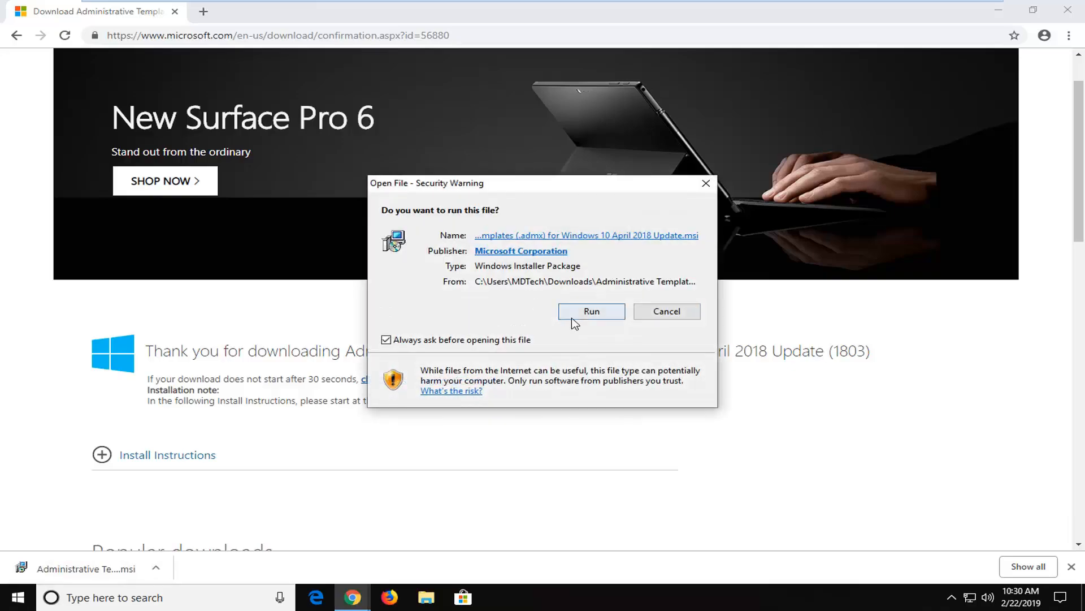
click(655, 312)
click(999, 9)
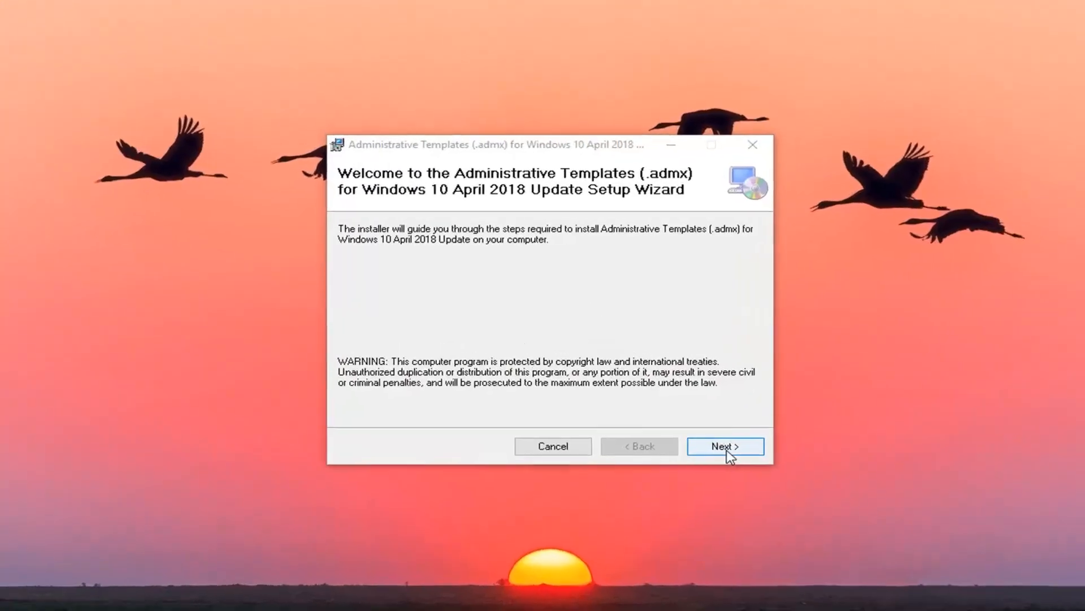
- Install the Administrative Templates, agreeing to the license and keeping the default folder and Just me option, and close the wizard
click(727, 448)
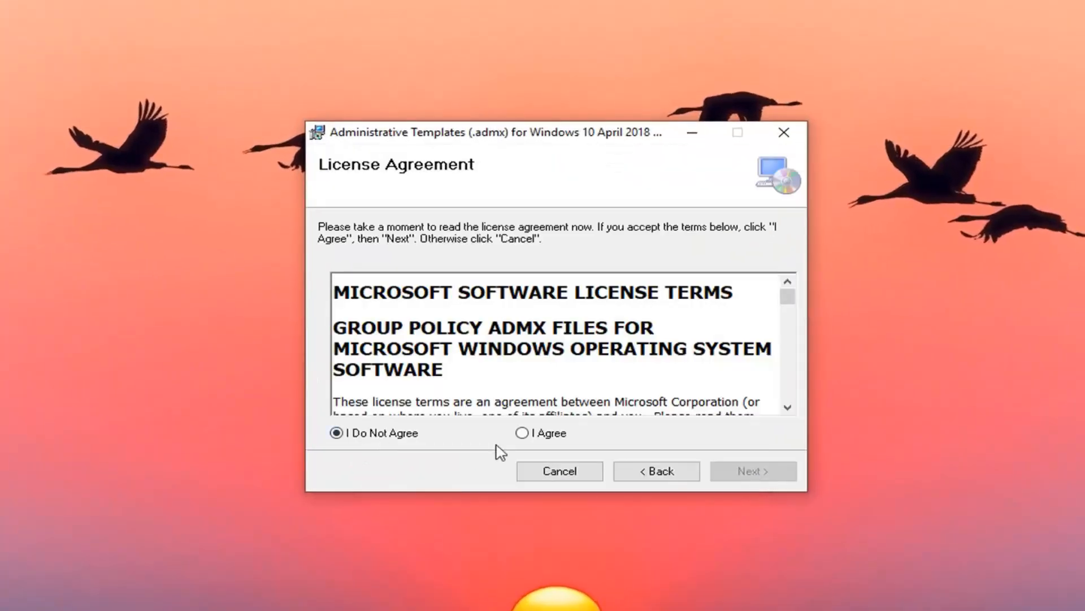
click(532, 436)
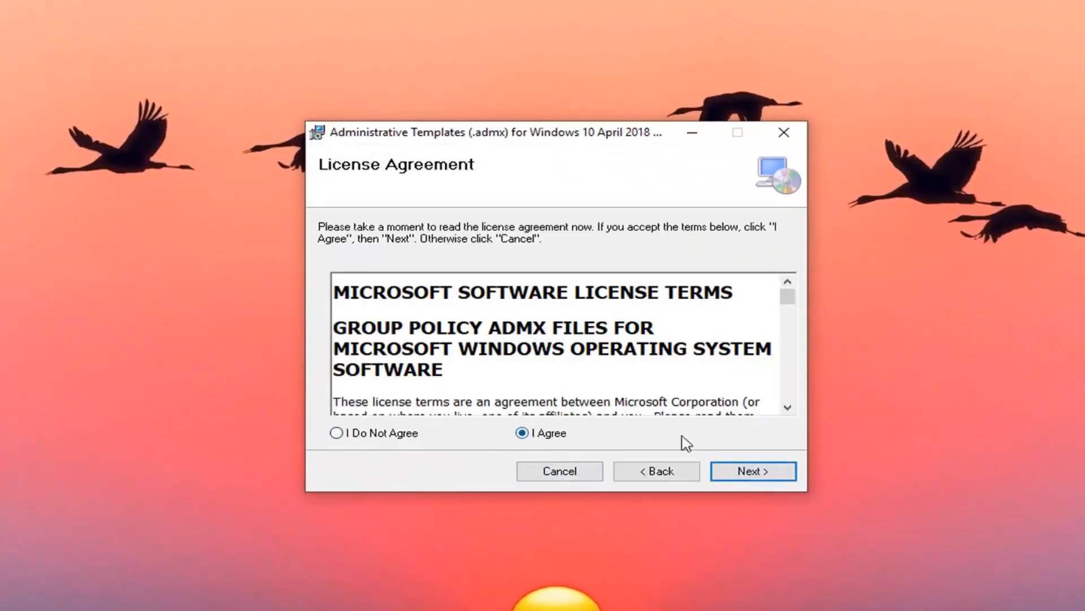
click(757, 476)
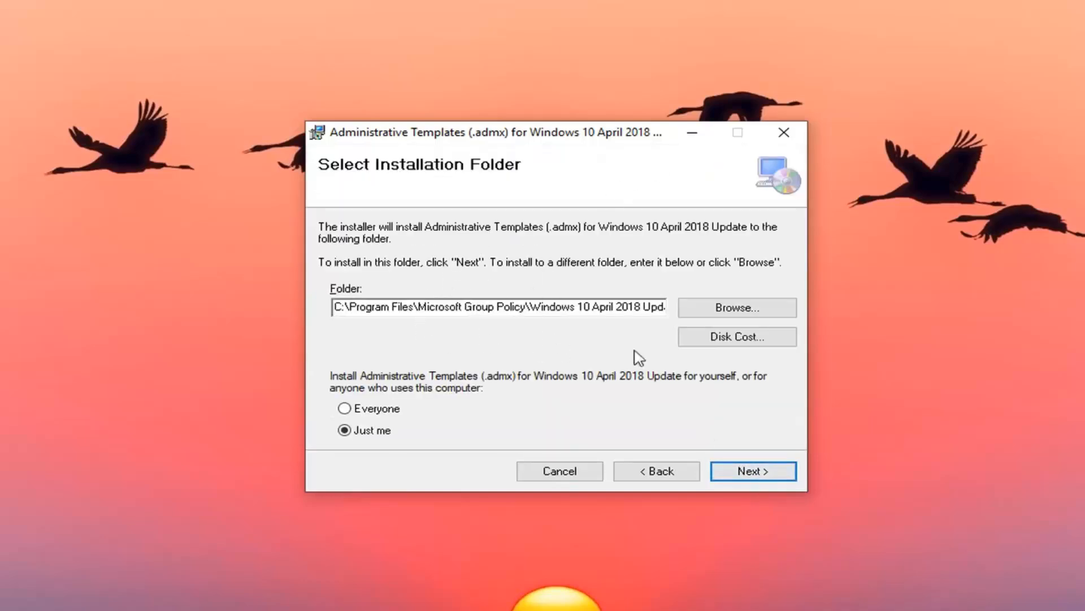
click(745, 472)
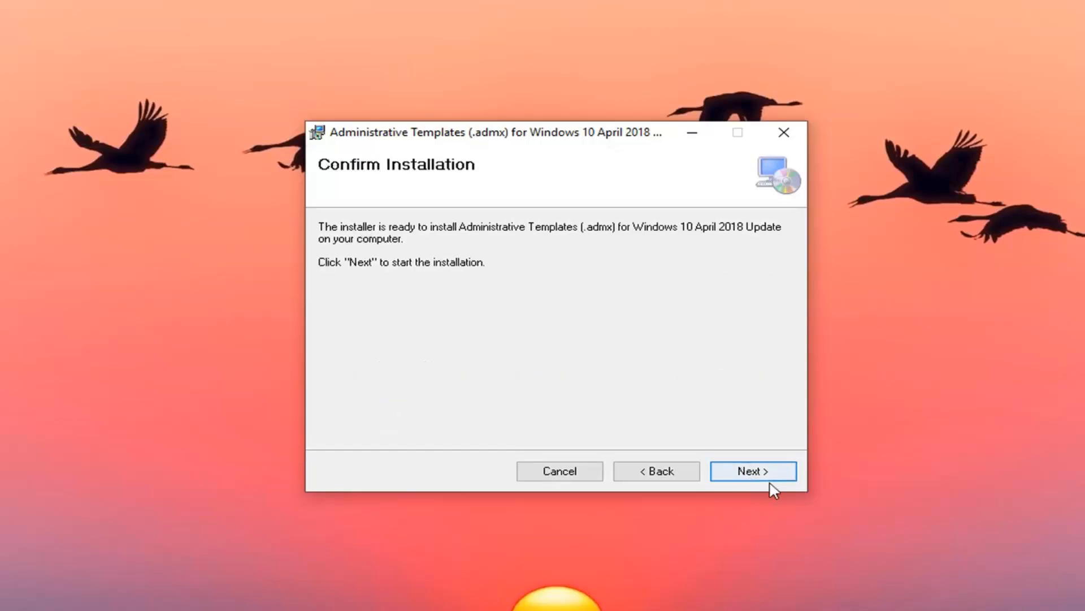
click(755, 472)
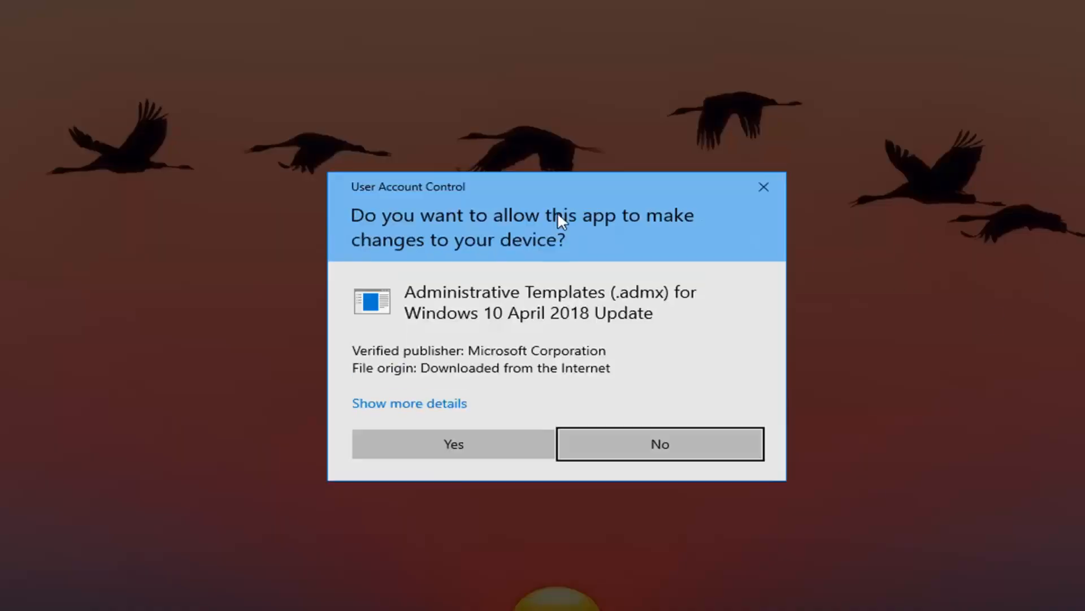
click(434, 447)
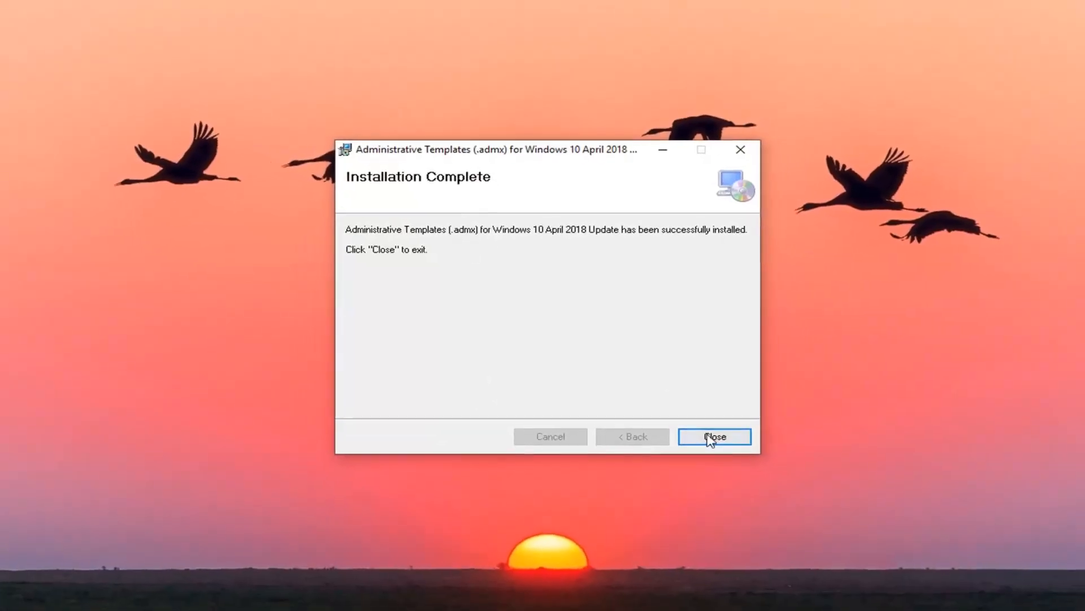
click(711, 437)
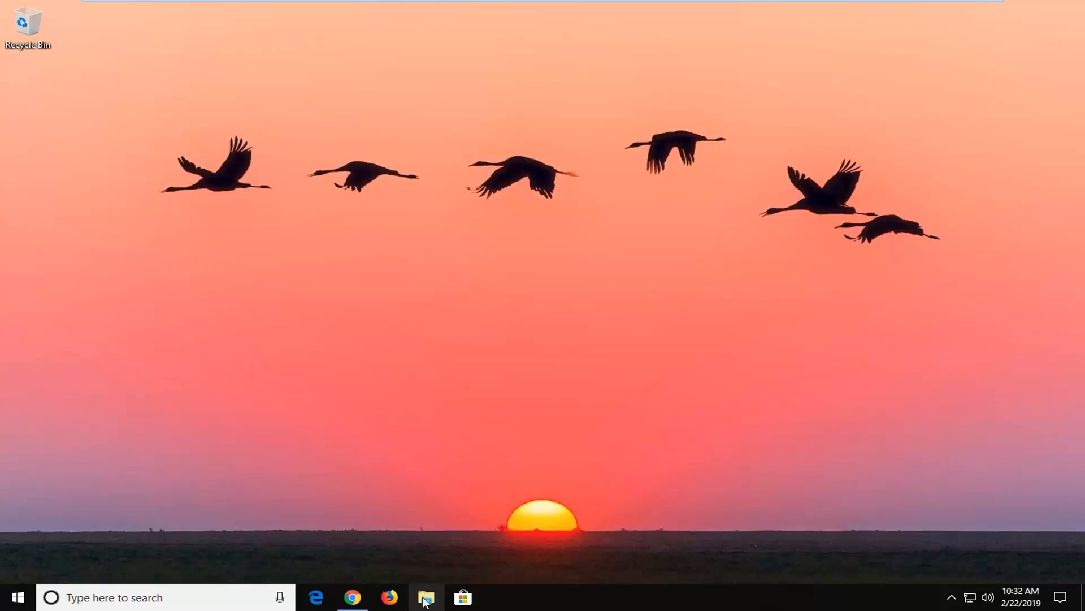
- Open File Explorer and go to the Microsoft Group Policy folder in Program Files on Local Disk (C:)
click(432, 598)
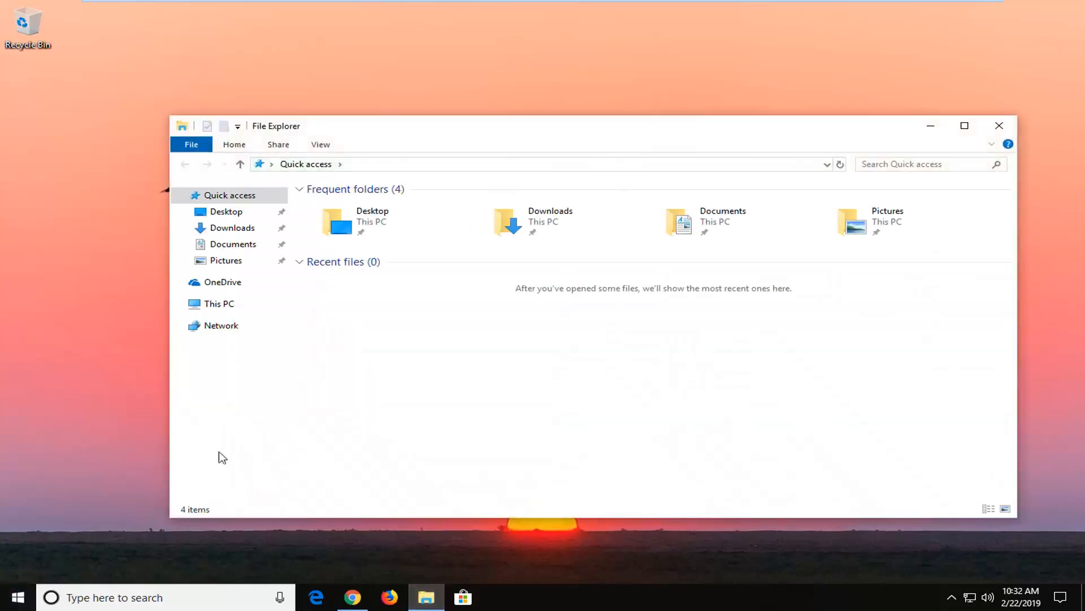
drag(489, 136, 467, 100)
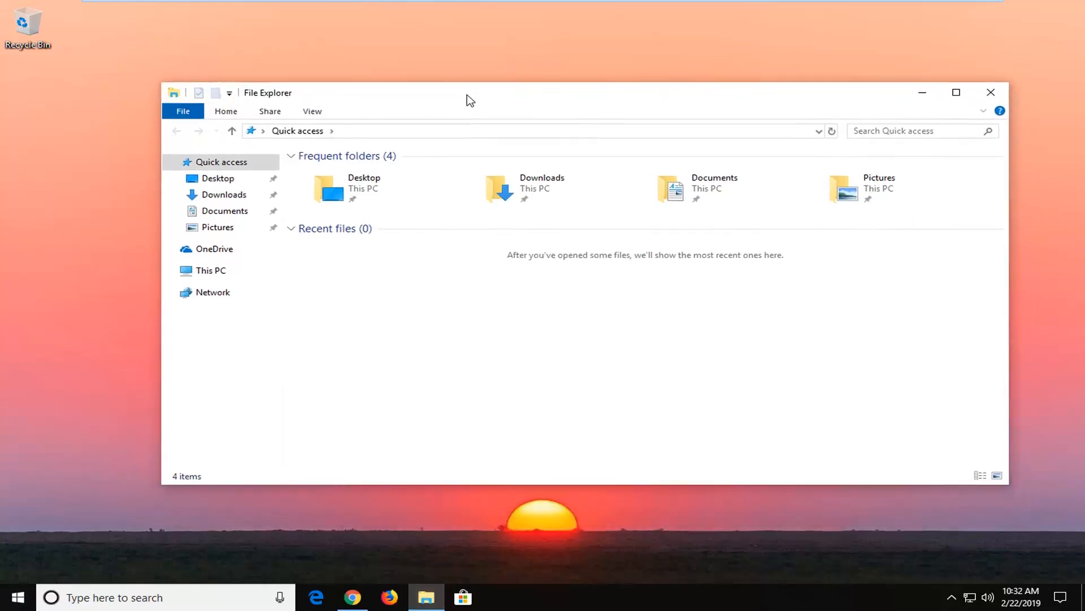
click(223, 276)
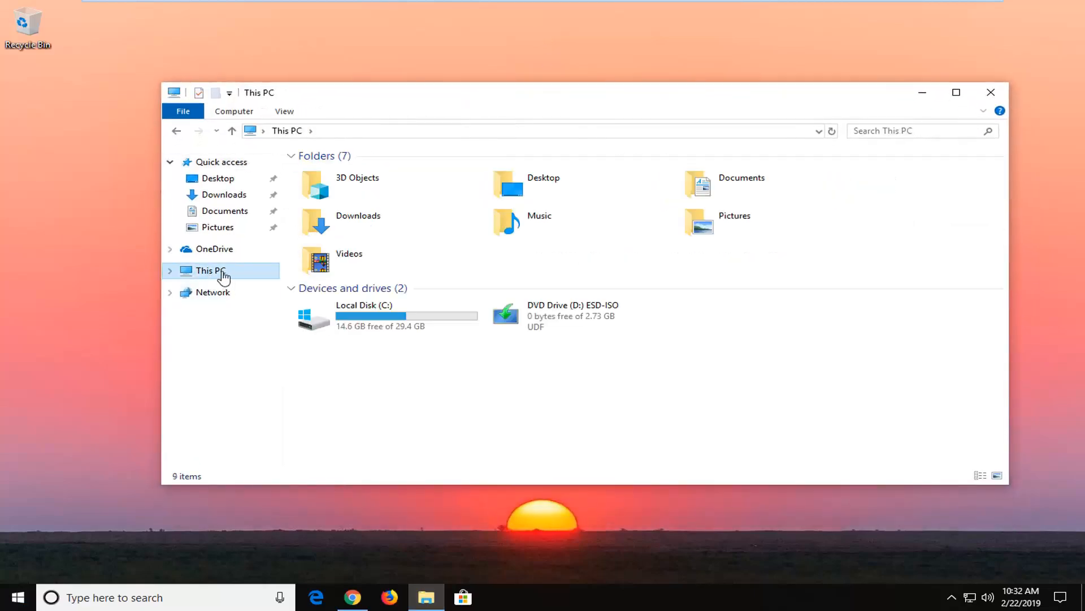
double_click(359, 318)
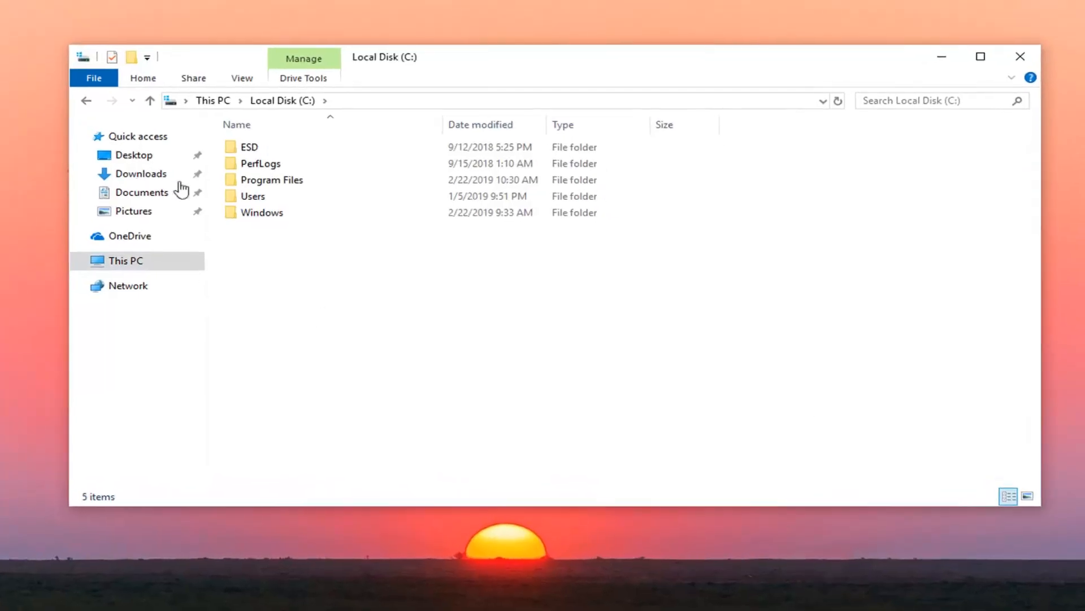
click(246, 180)
double_click(246, 181)
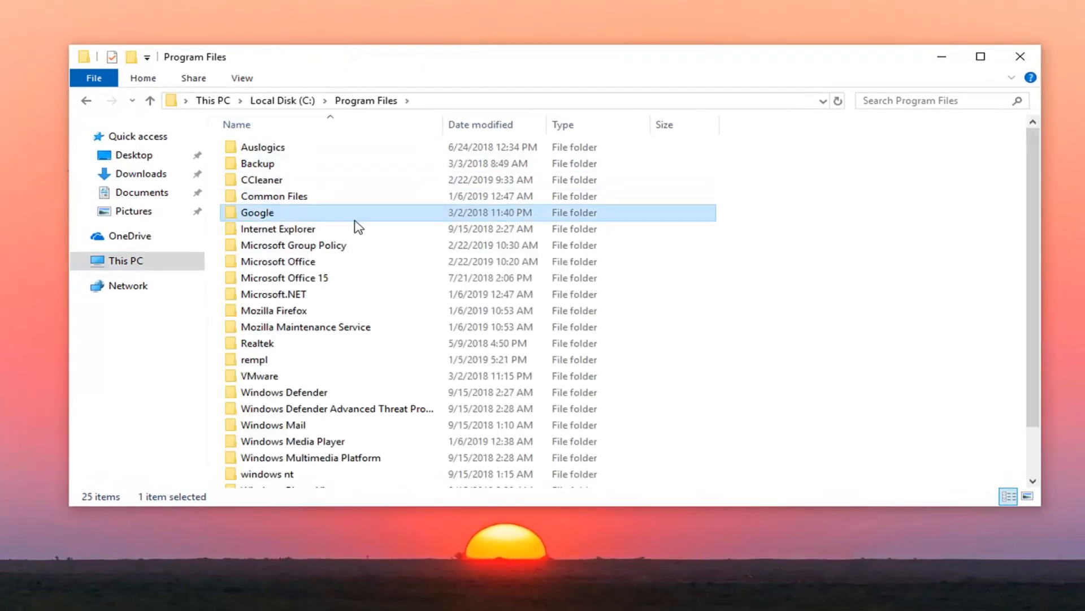
click(288, 260)
click(289, 250)
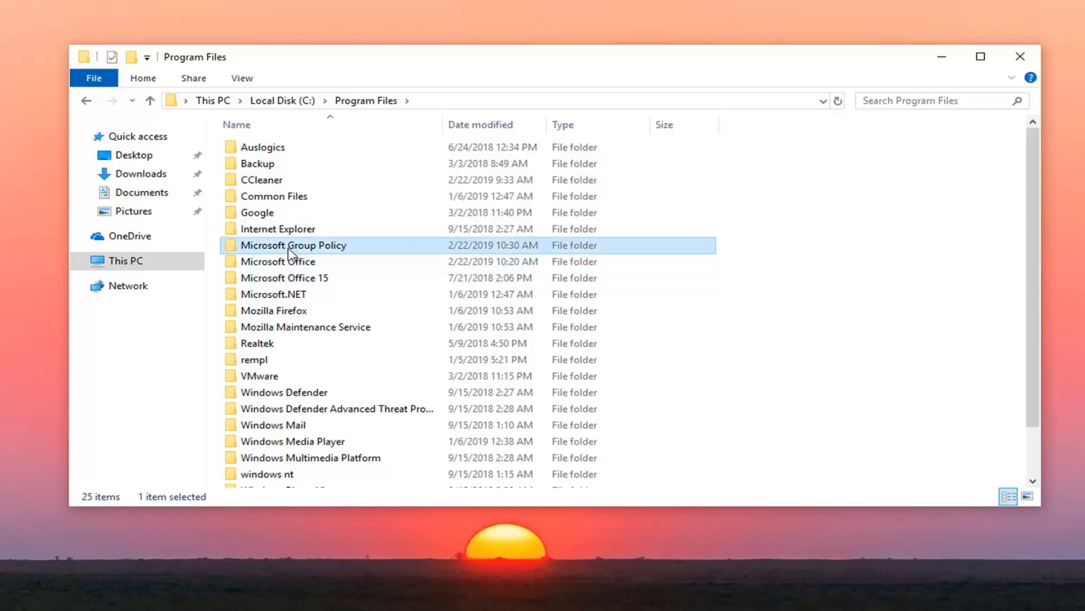
double_click(289, 250)
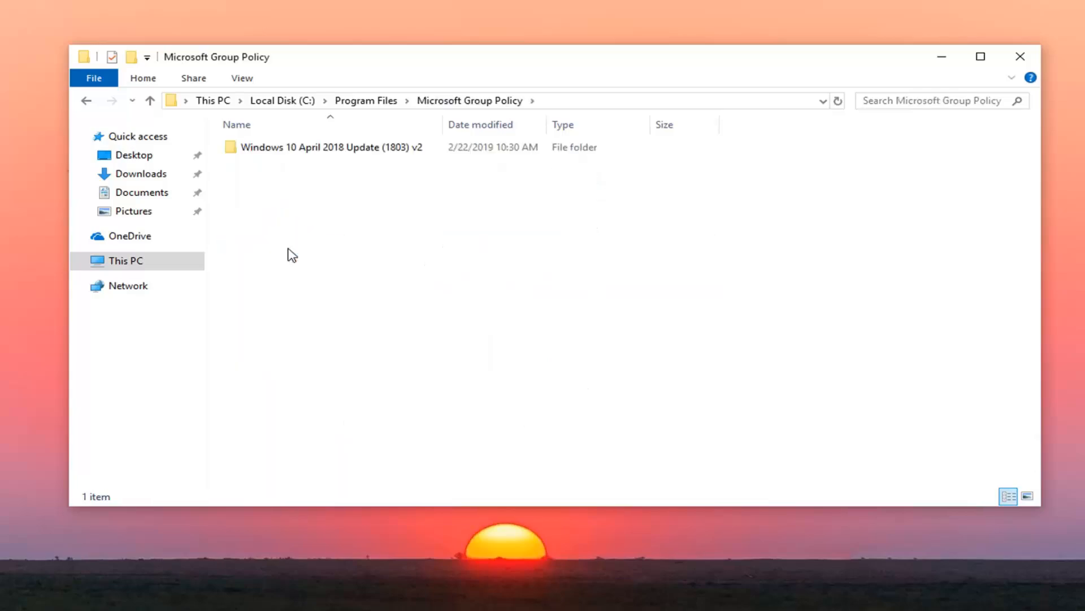
- Copy the PolicyDefinitions folder from inside the Windows 10 April 2018 Update (1803) v2 folder
click(337, 151)
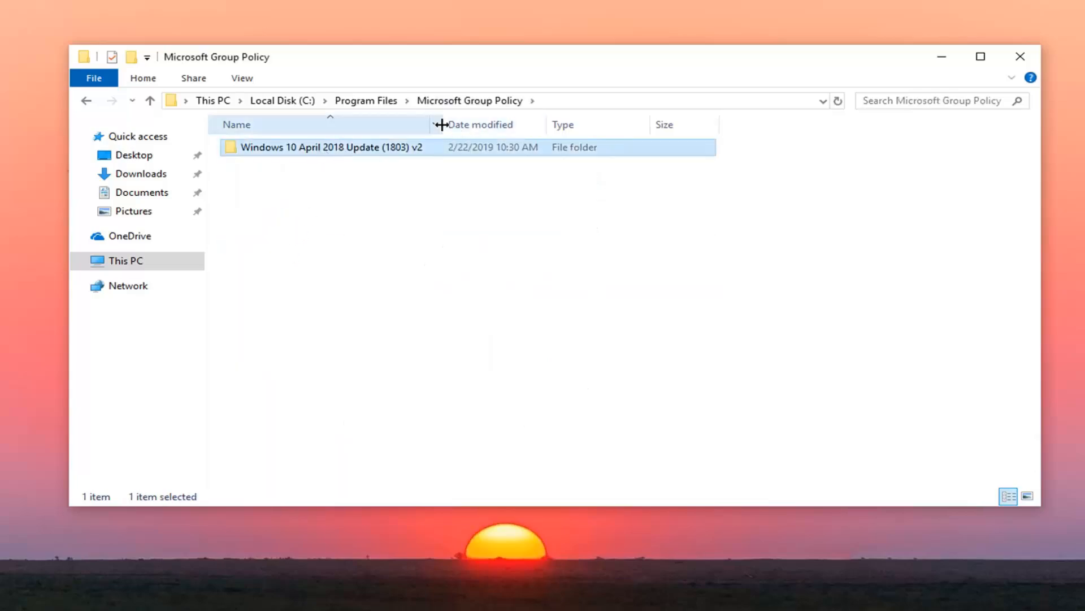
drag(447, 125, 582, 125)
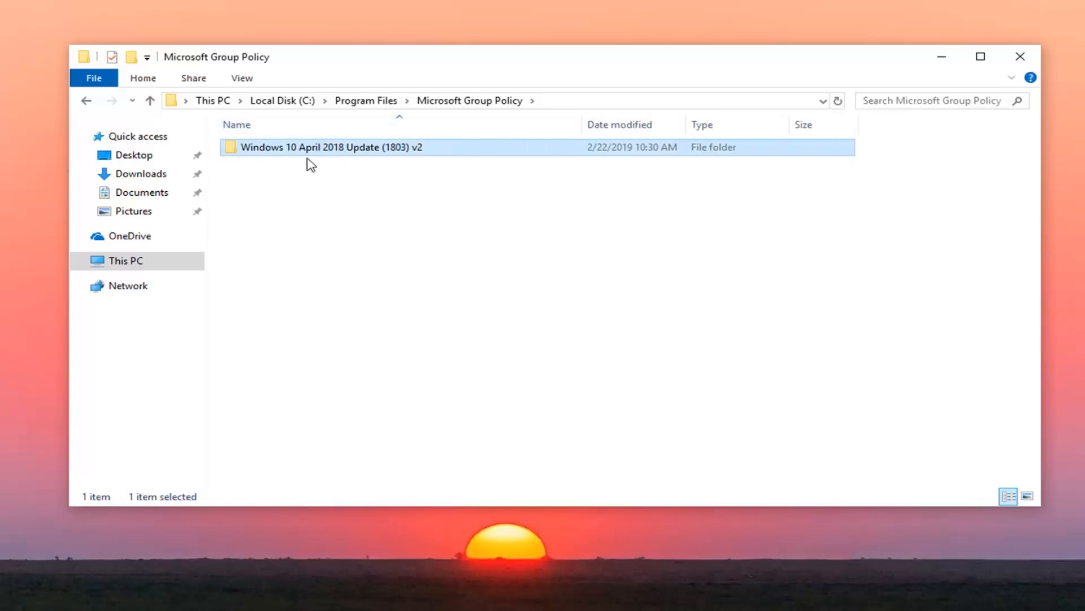
double_click(274, 151)
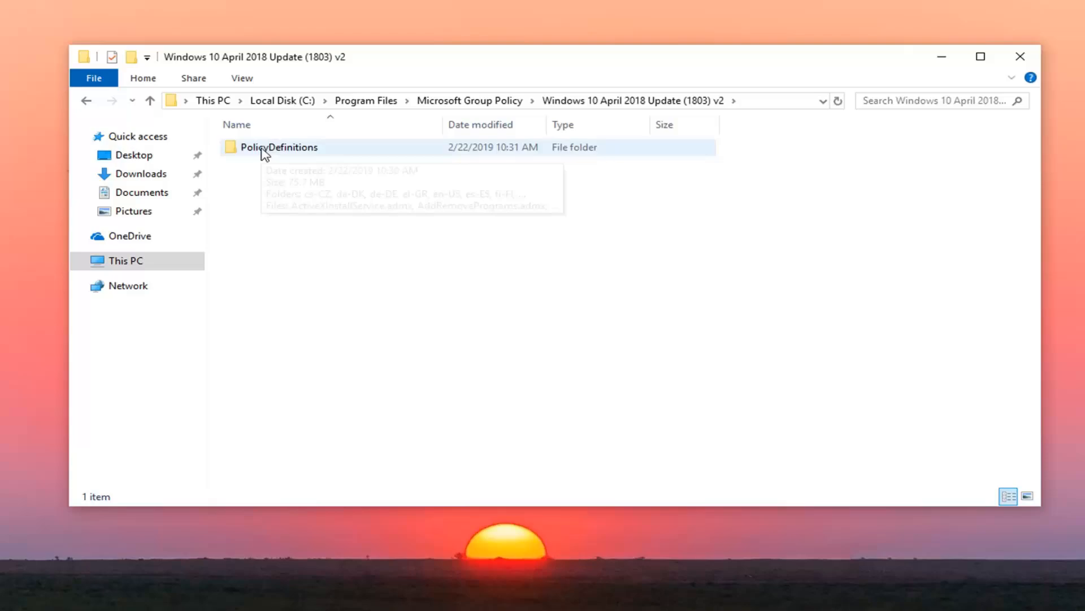
click(303, 149)
click(307, 196)
click(281, 154)
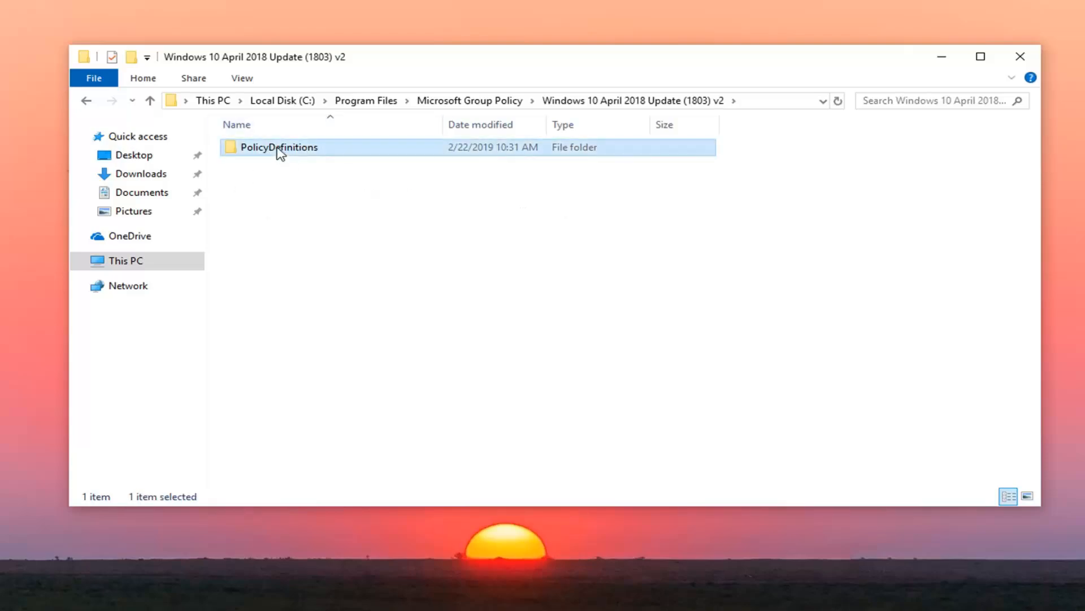
right_click(277, 149)
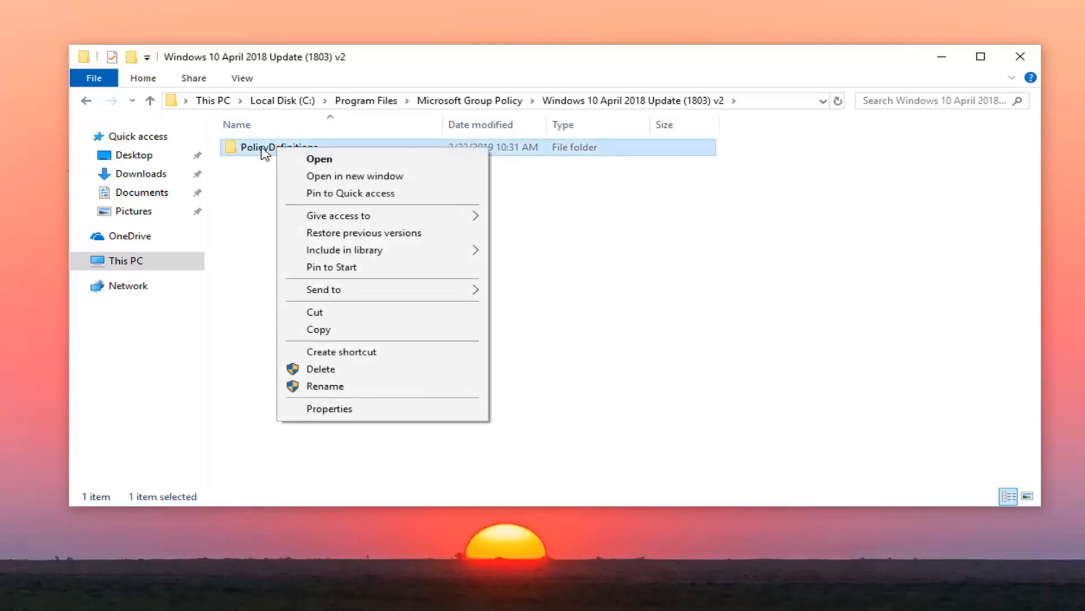
click(327, 333)
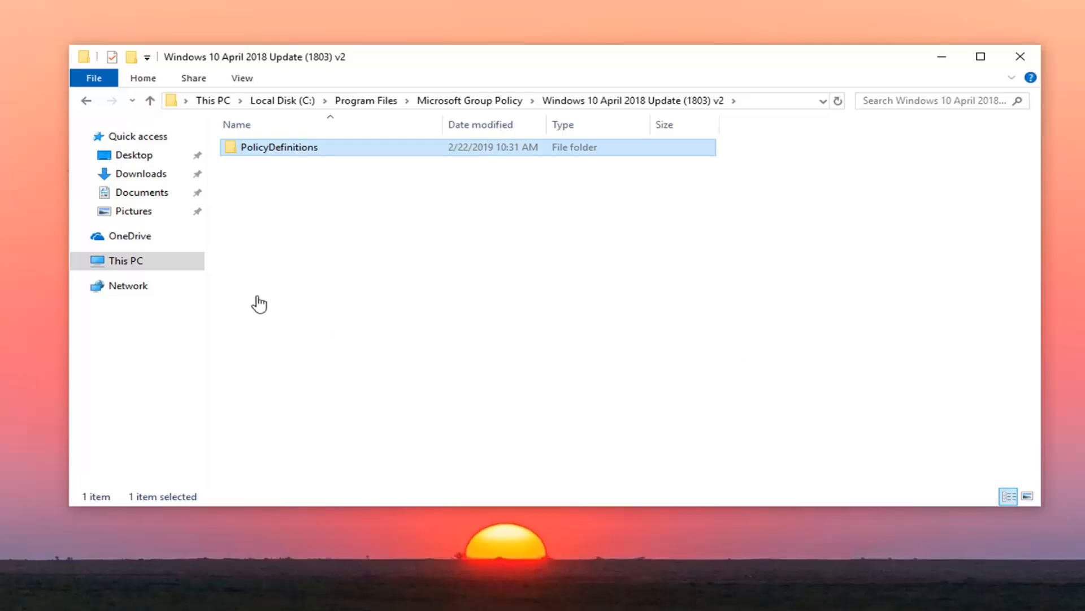
- Go to the Windows folder on Local Disk (C:)
click(124, 265)
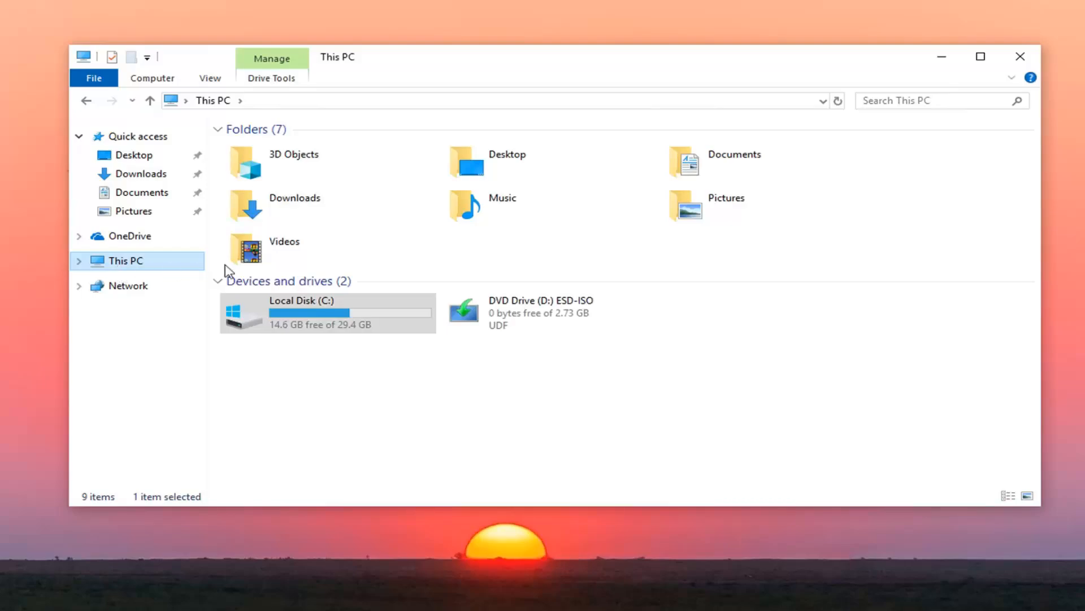
double_click(305, 313)
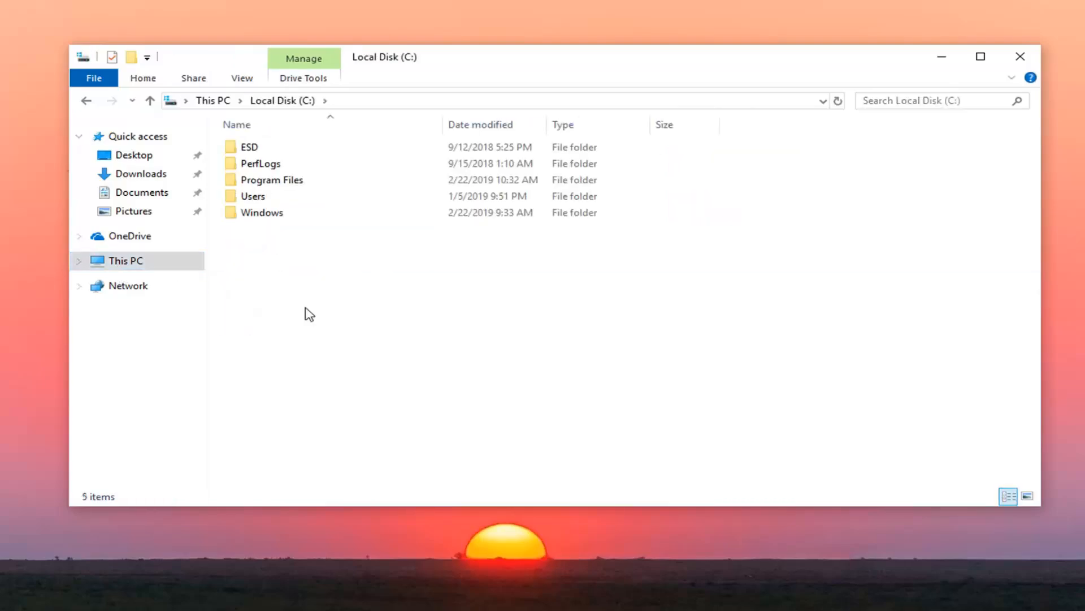
double_click(281, 214)
click(280, 216)
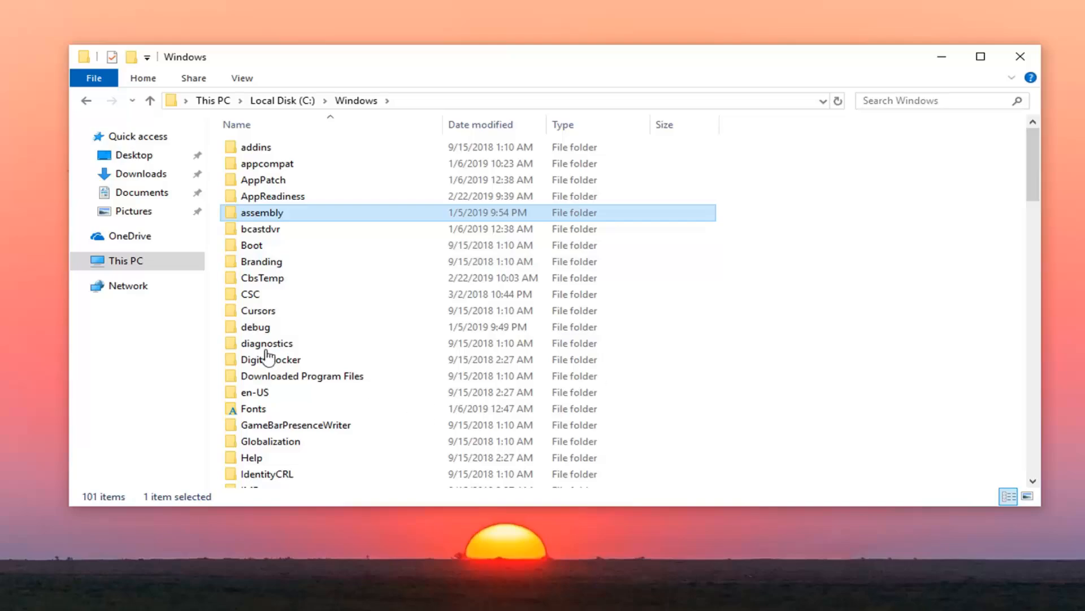
- Rename the PolicyDefinitions folder in C:\Windows as PolicyDefinitionsBackup and allow the File Operation to make changes
scroll(264, 365, down, 8)
click(277, 383)
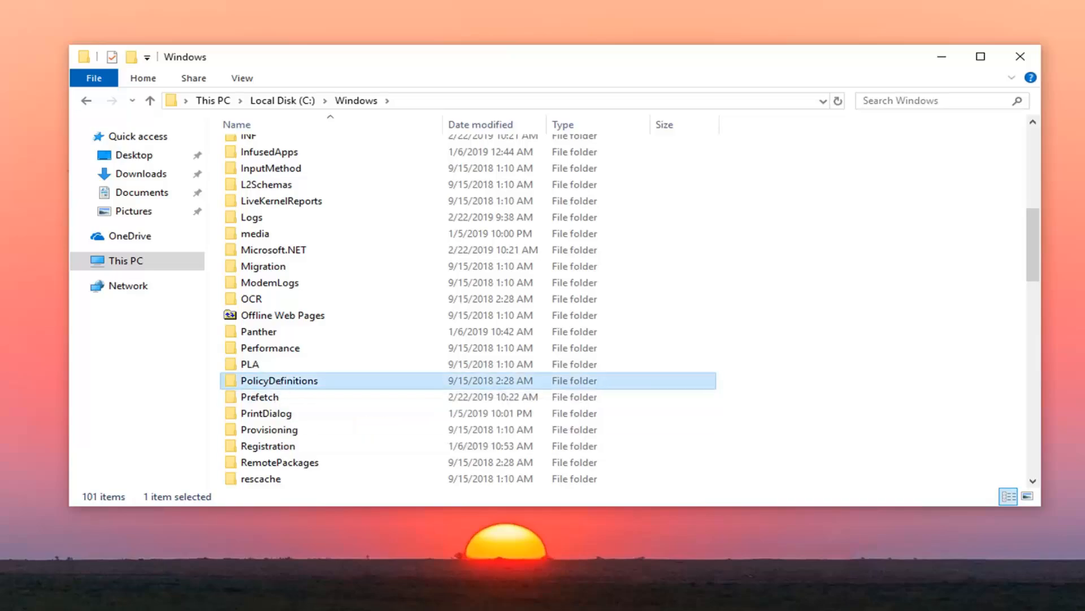
right_click(291, 385)
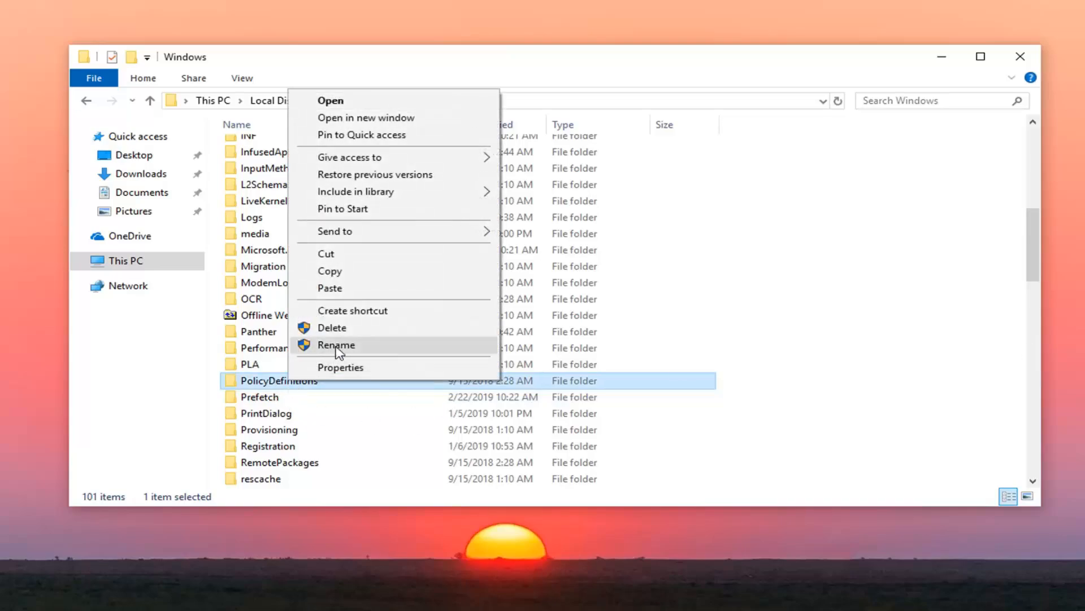
click(337, 345)
key(End)
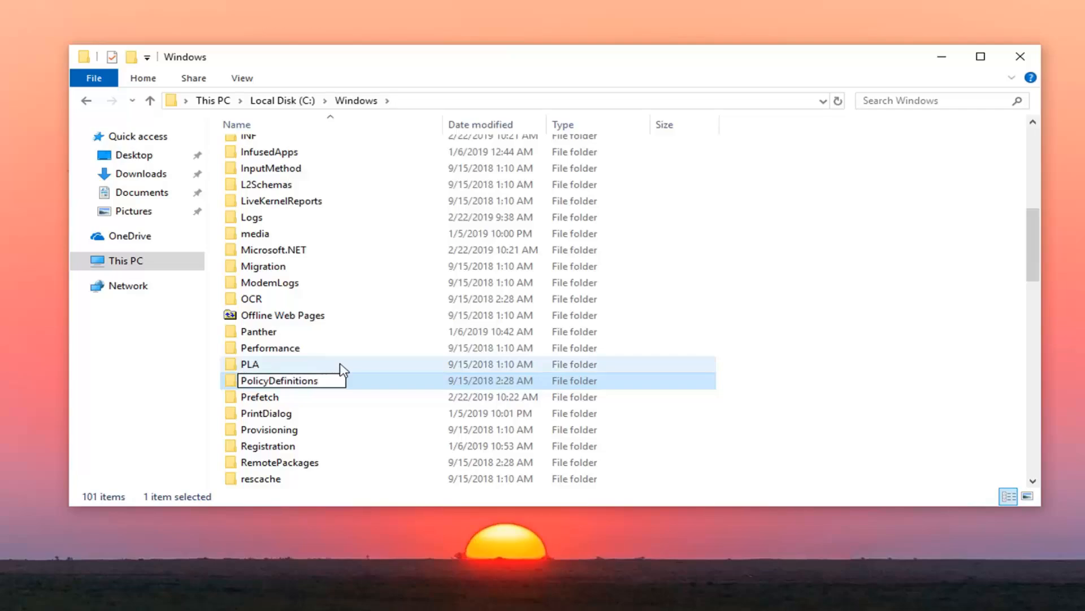
text(Backup)
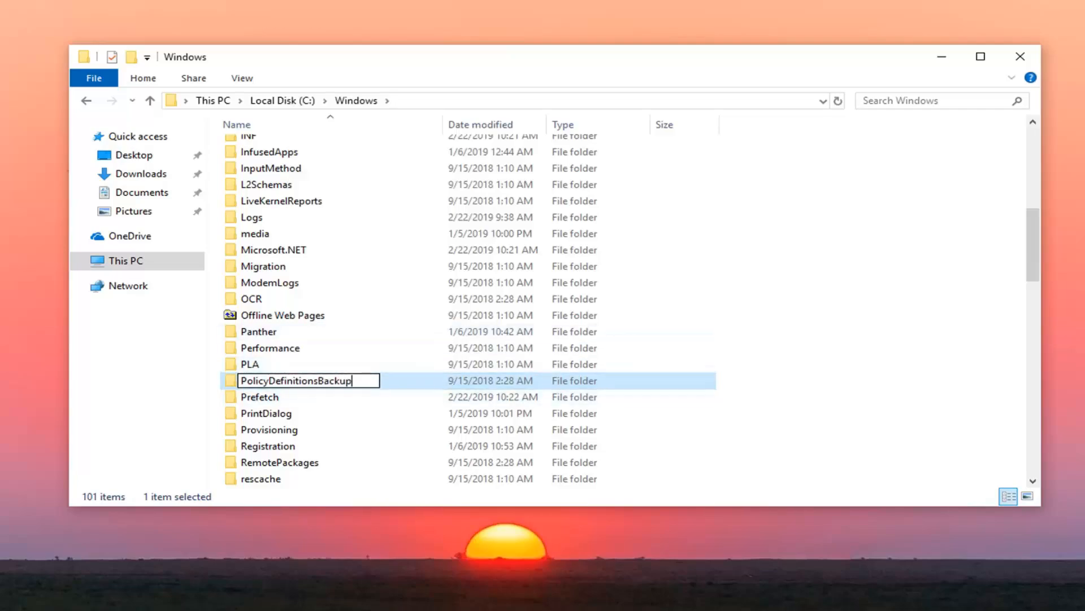
key(Return)
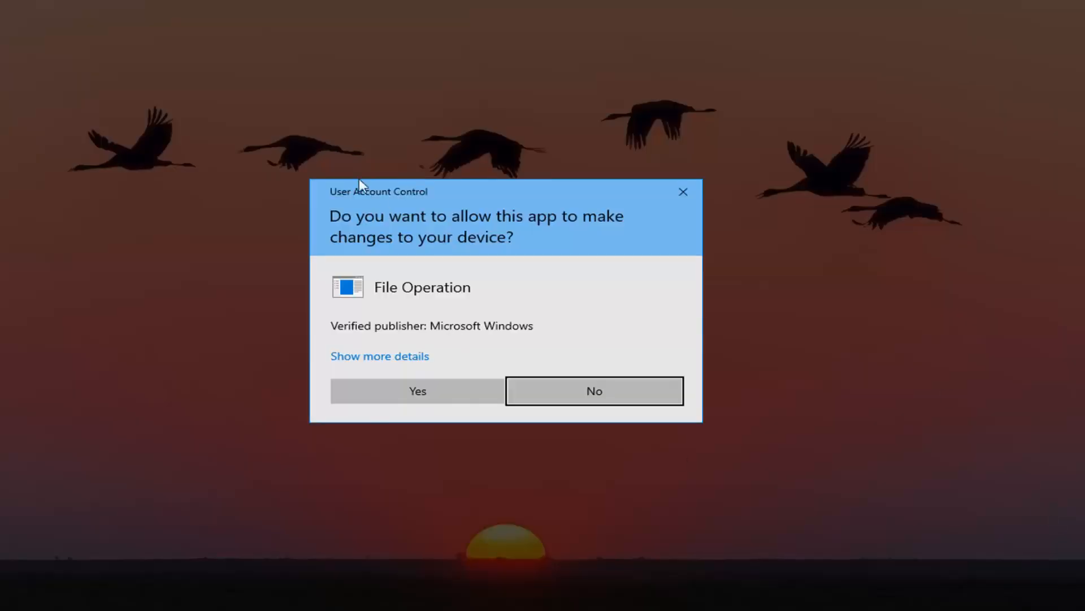
click(400, 390)
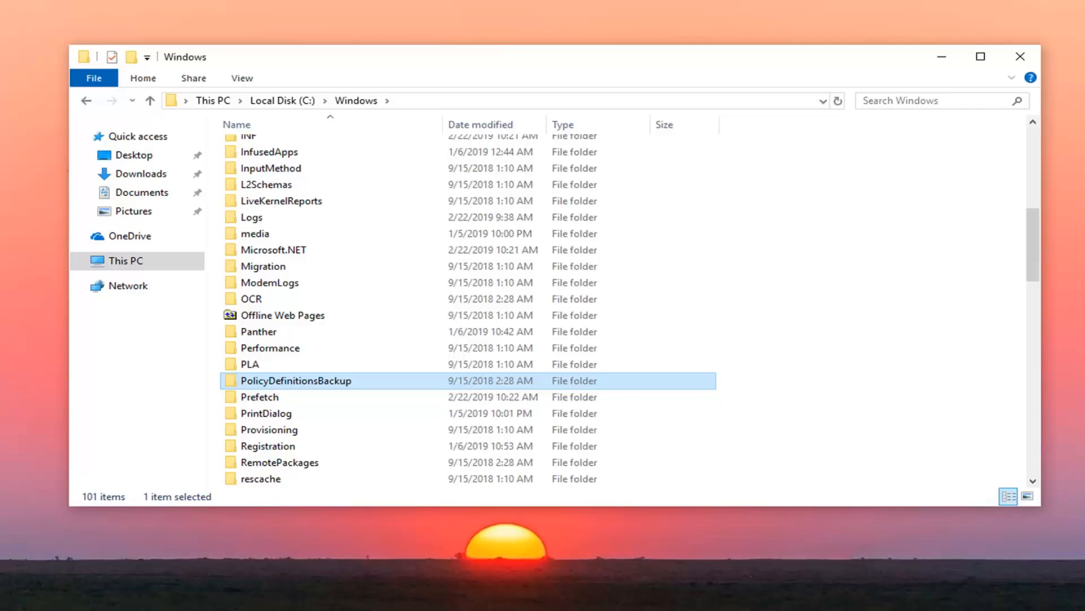
- Paste the copied PolicyDefinitions folder into C:\Windows with administrator permission, and close the File Explorer window
click(974, 237)
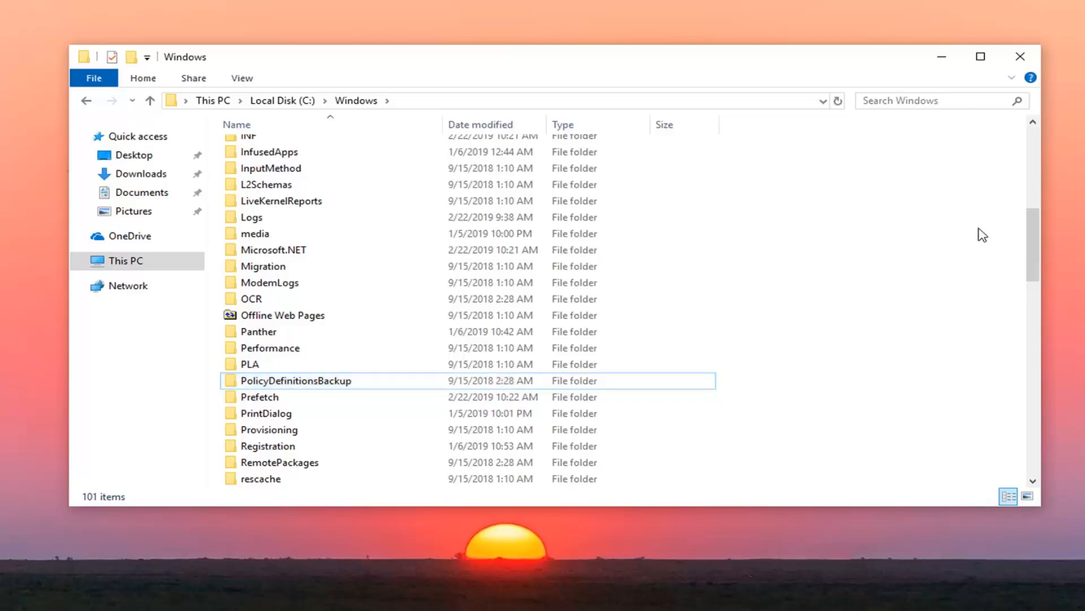
right_click(944, 175)
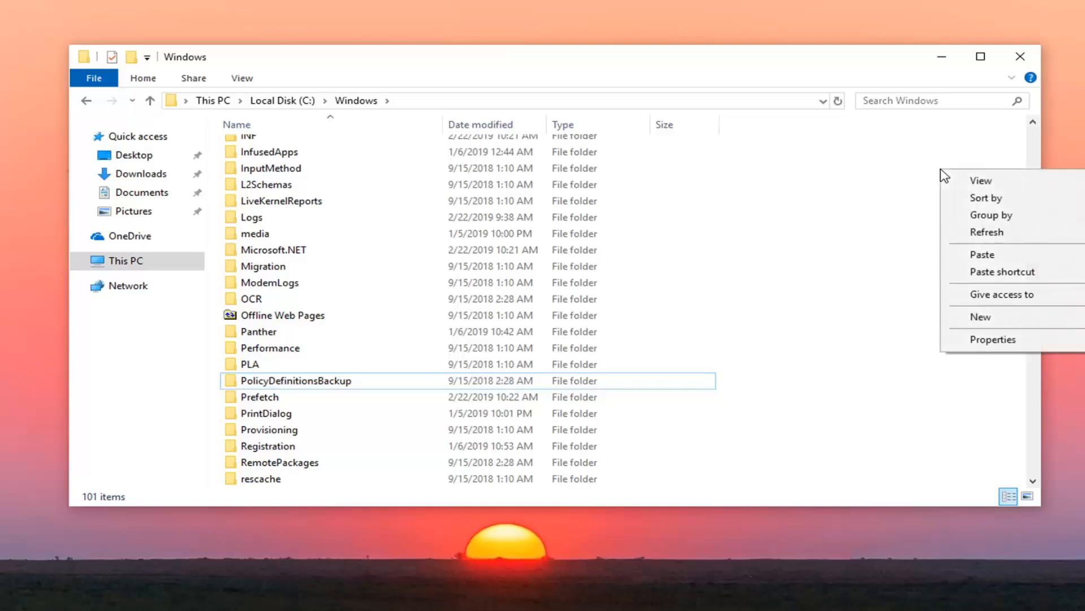
click(982, 254)
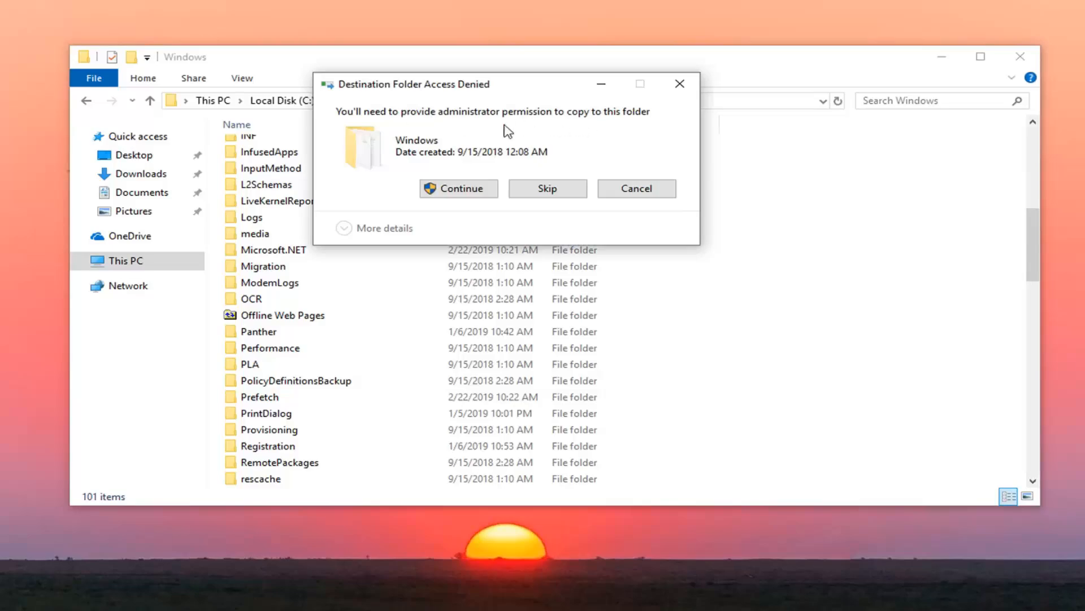
click(455, 192)
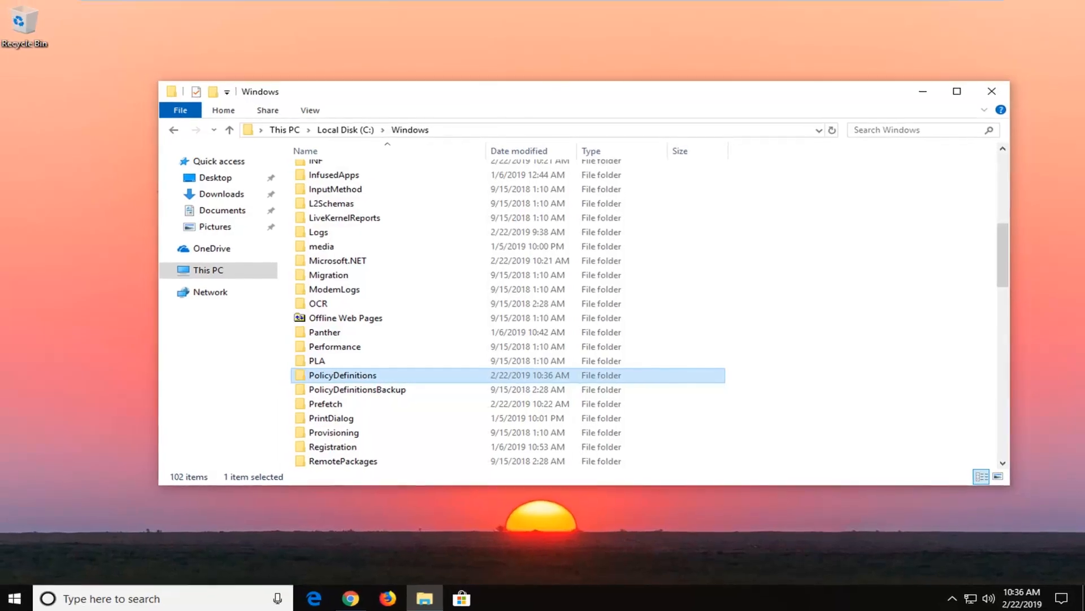
click(990, 94)
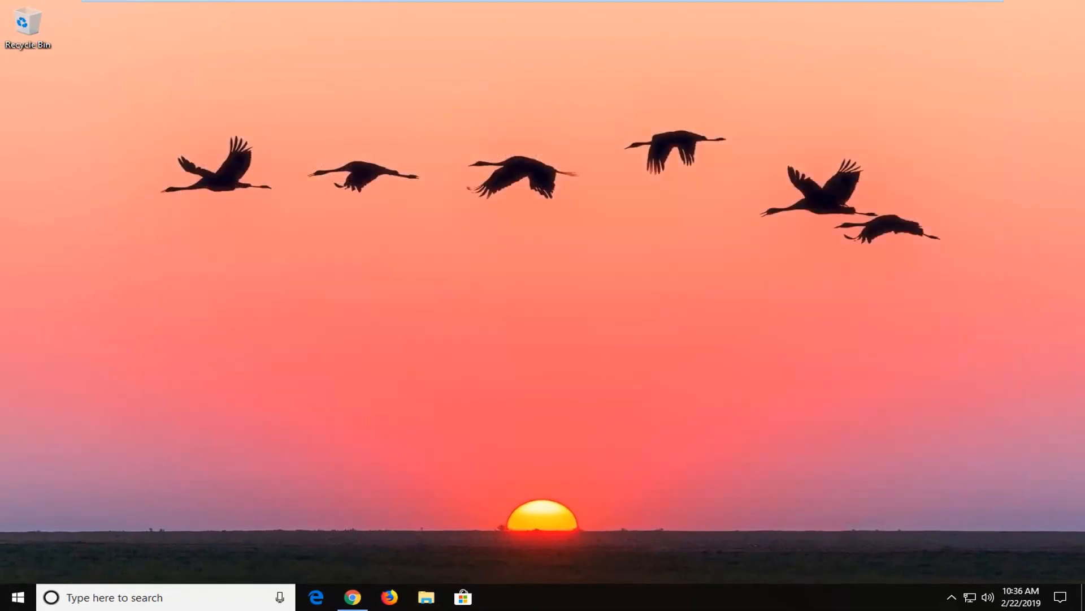